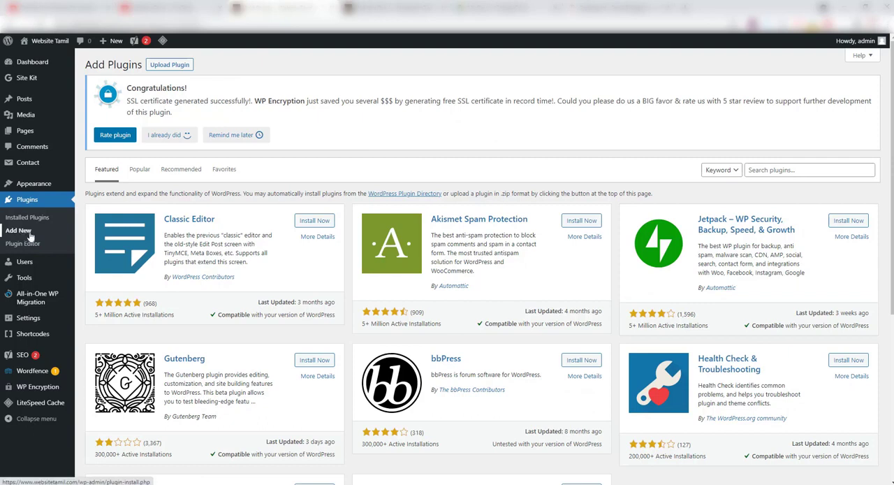
Search the plugin directory for "updraft" and install the UpdraftPlus WordPress Backup Plugin
left_click(802, 170)
type("updraft")
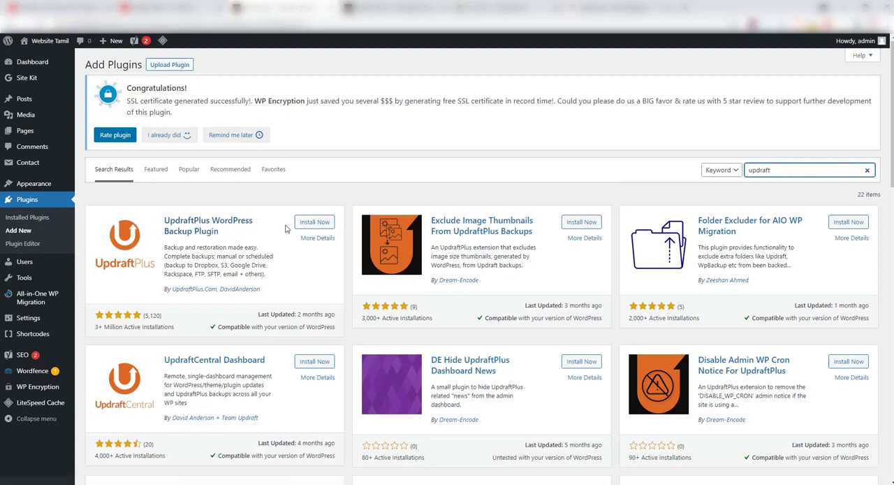
left_click(310, 224)
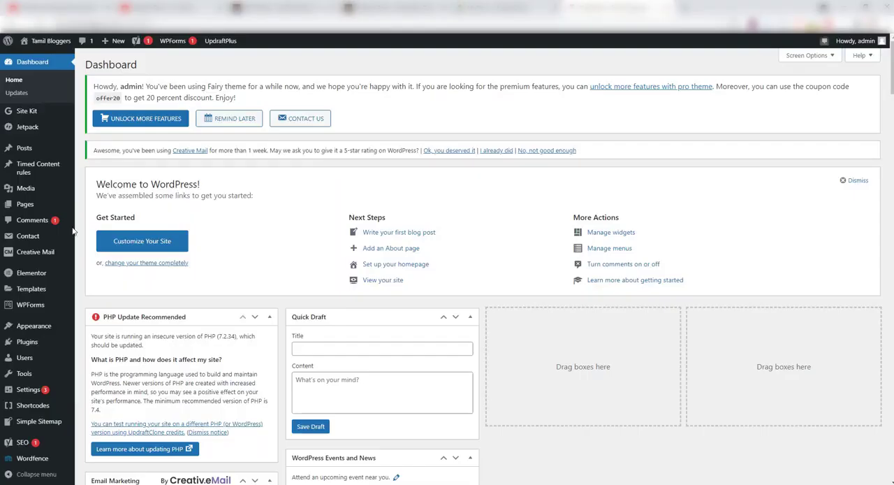
Switch to the Tamil Bloggers site and look over the backup overview of its installed UpdraftPlus plugin
mouse_move(29, 343)
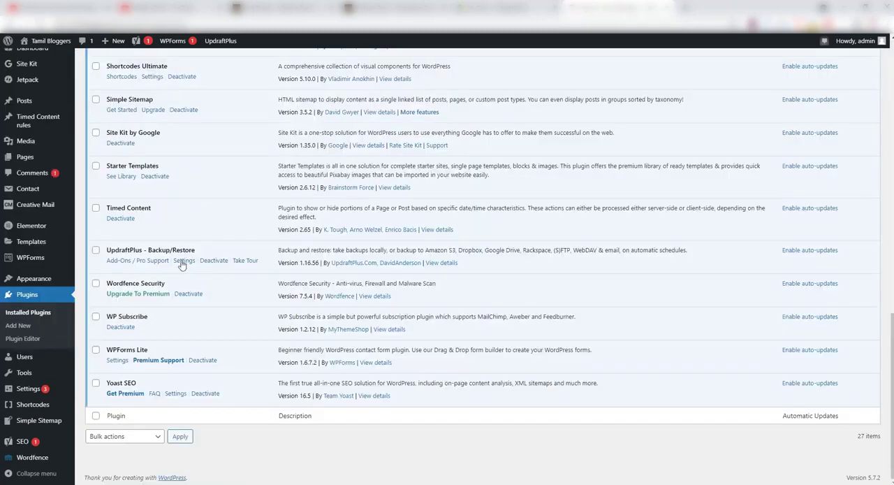
left_click(182, 261)
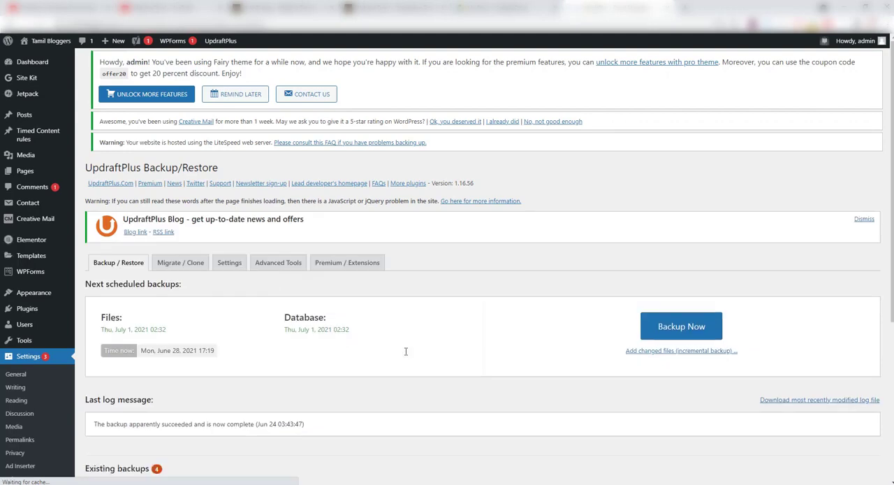
scroll(405, 352, "down", 5)
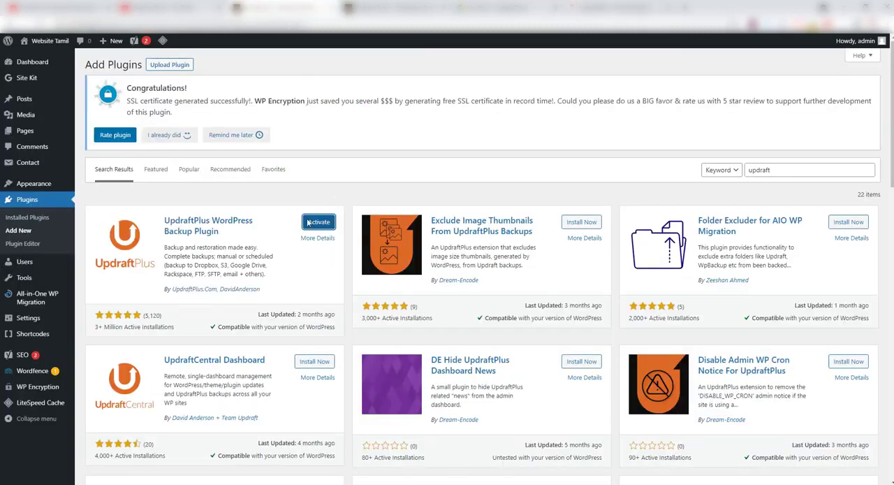
Activate the UpdraftPlus plugin on the Website Tamil site and open its settings page
left_click(330, 223)
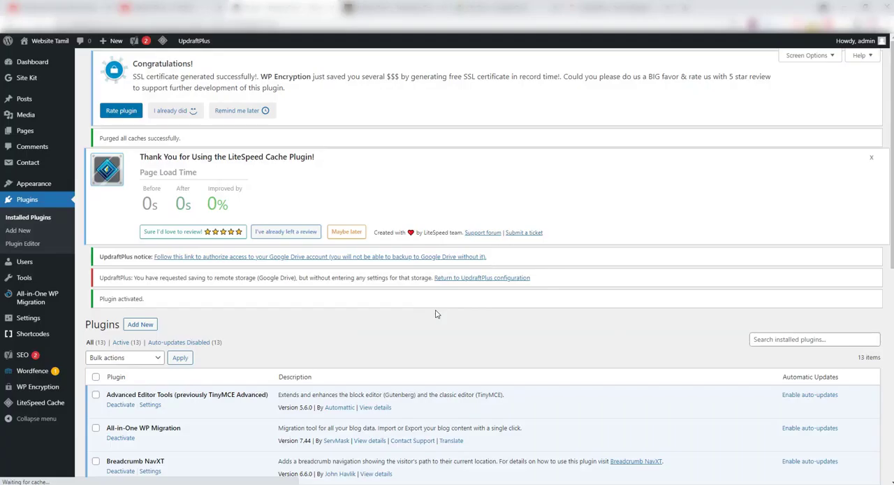
scroll(296, 383, "down", 5)
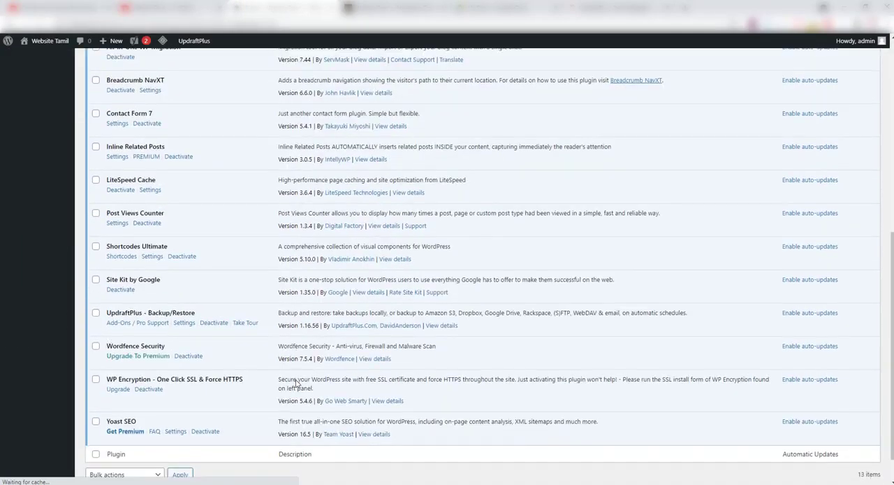
scroll(296, 383, "down", 1)
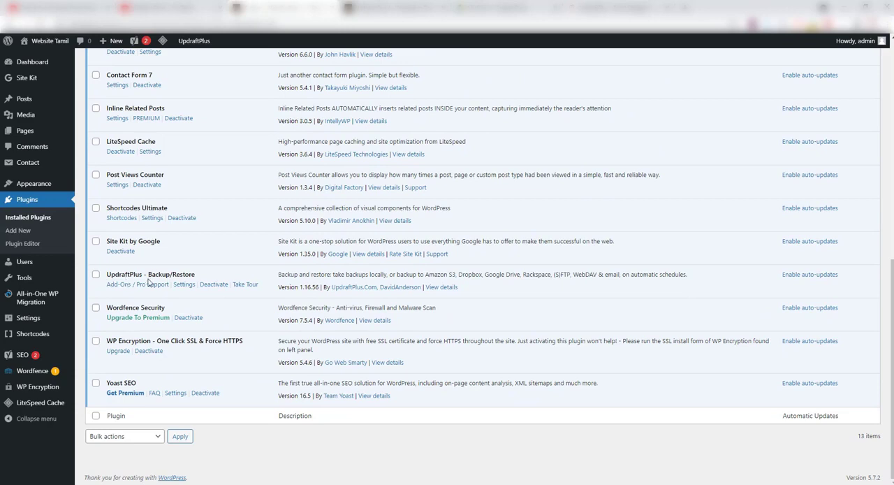
left_click(183, 285)
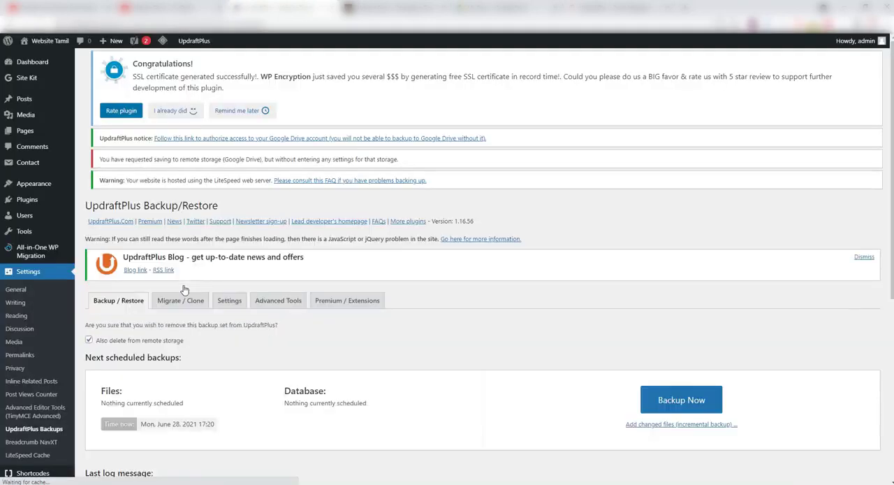
Start a new backup of the database and files without sending it to remote storage
scroll(571, 425, "down", 2)
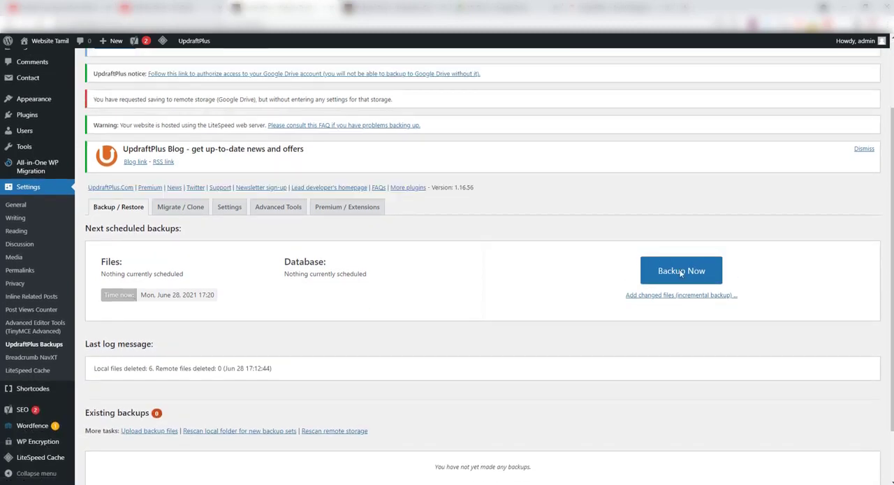
left_click(662, 273)
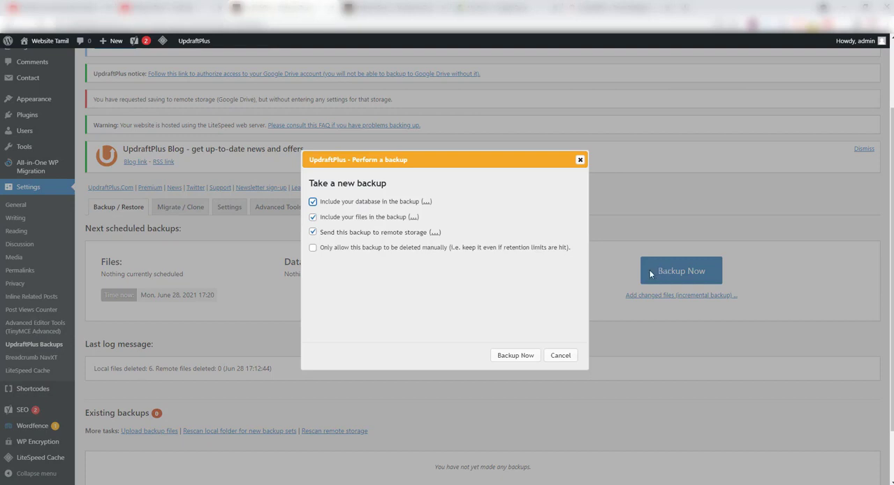
left_click(314, 233)
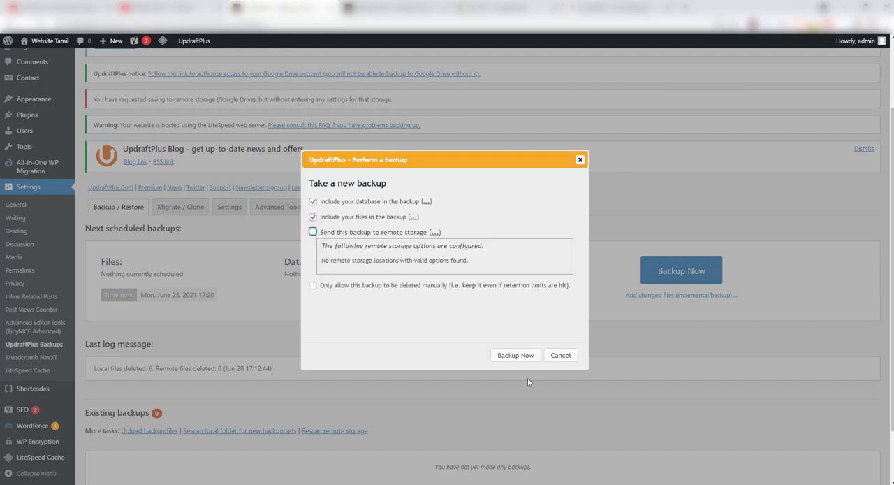
left_click(516, 356)
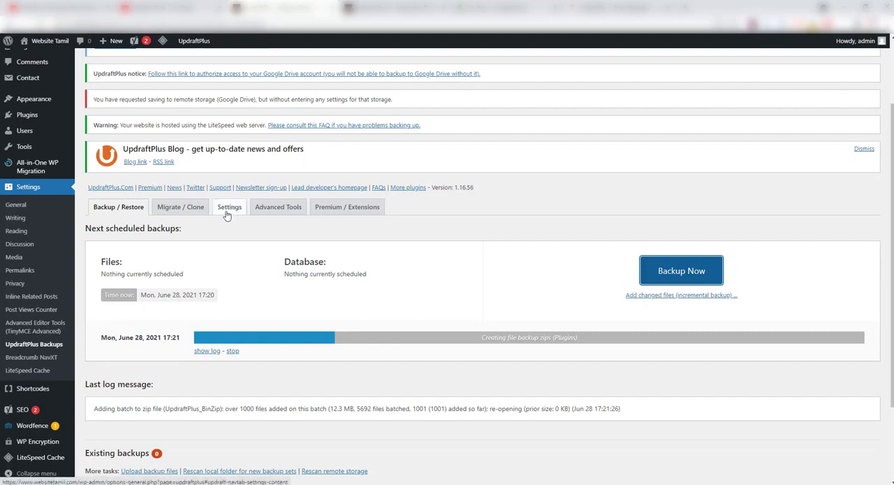
Set both the files backup schedule and the database backup schedule to Weekly in the UpdraftPlus settings
left_click(225, 216)
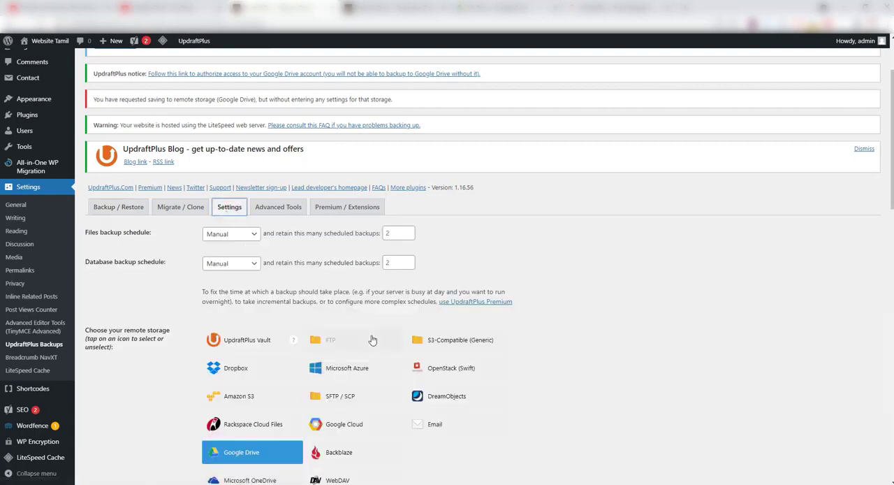
scroll(280, 294, "down", 1)
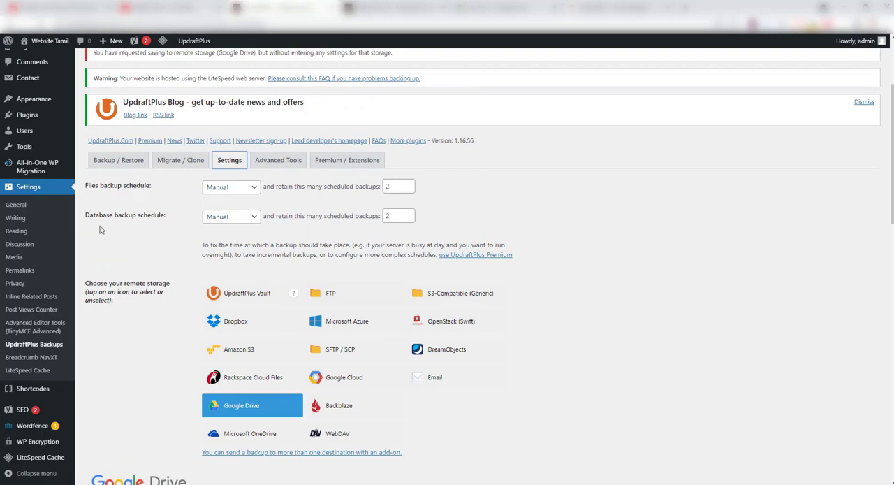
left_click(226, 188)
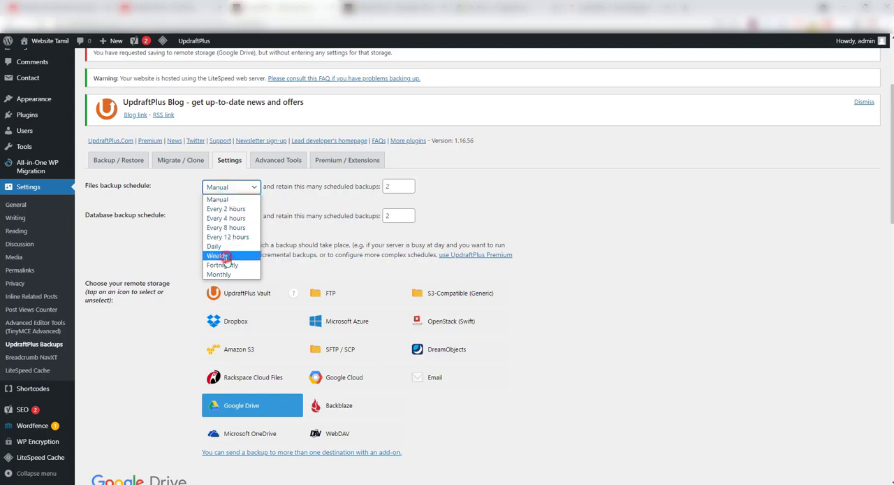
left_click(222, 256)
left_click(219, 218)
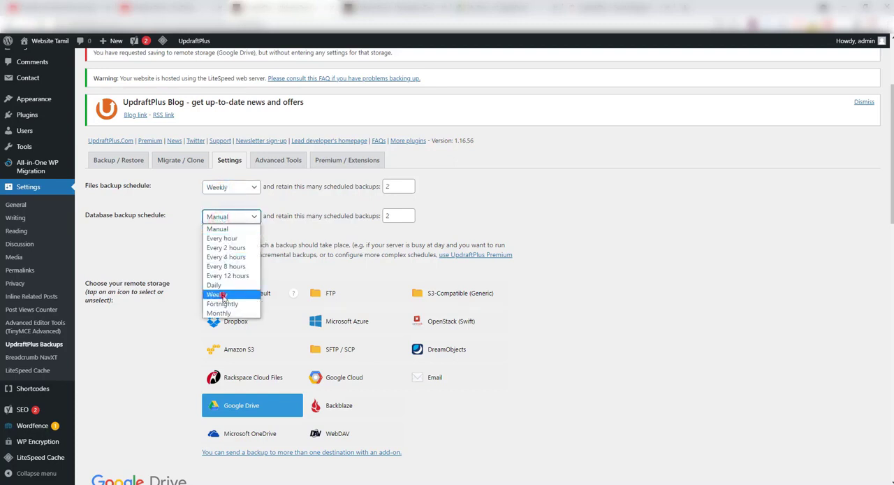
left_click(221, 294)
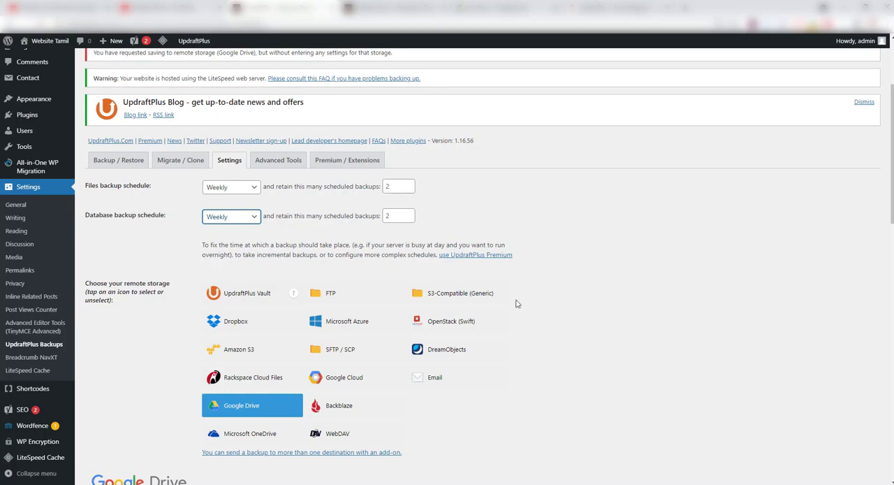
scroll(520, 304, "down", 2)
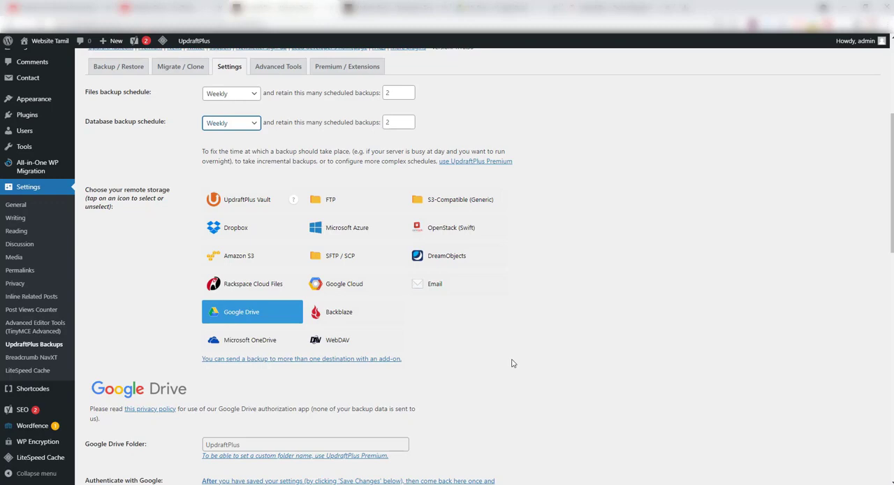
scroll(513, 363, "down", 3)
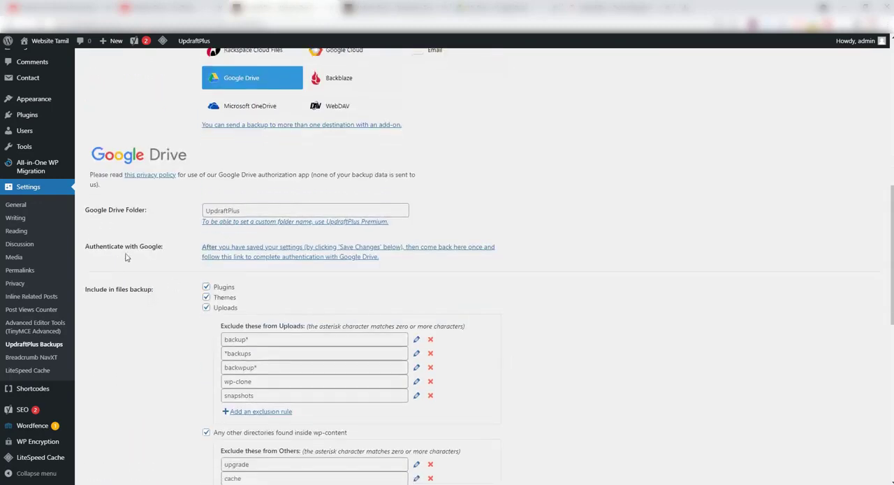
left_click(334, 255)
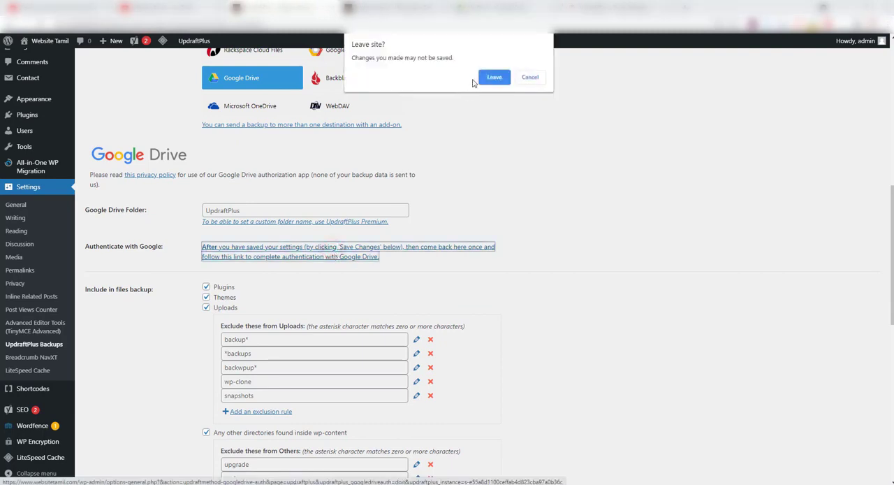
left_click(529, 78)
Save the UpdraftPlus settings with the weekly schedules and Google Drive as the remote storage
scroll(361, 221, "up", 4)
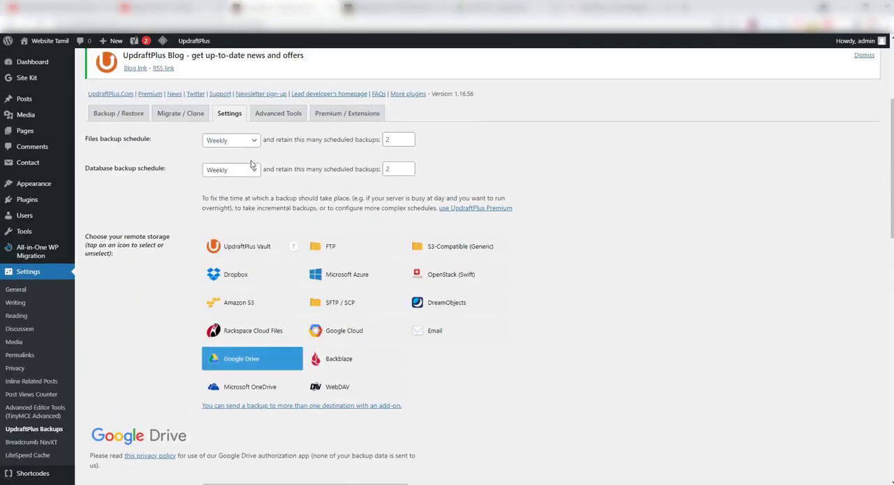
scroll(618, 359, "down", 12)
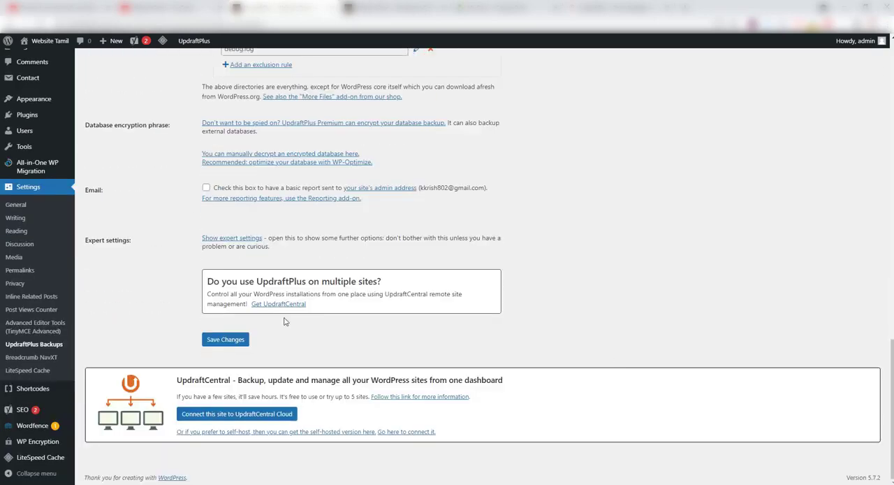
left_click(227, 341)
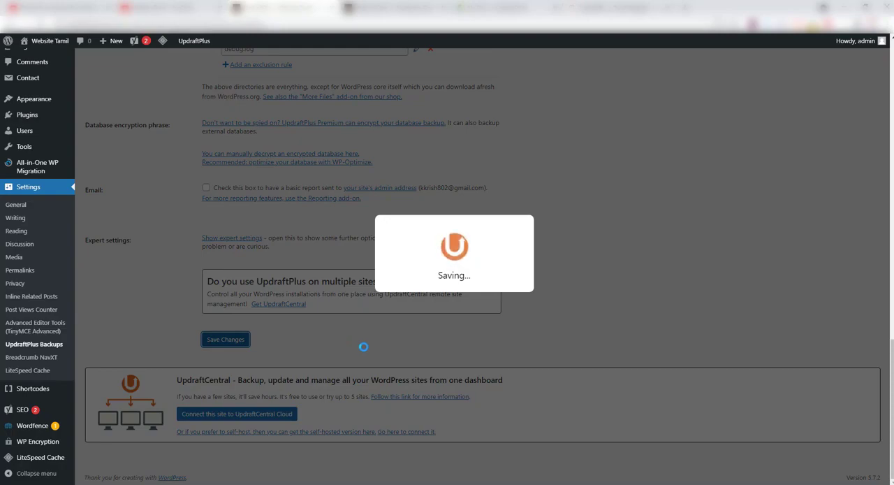
Authorize UpdraftPlus to access Google Drive with the chosen Google account and complete the setup
scroll(364, 347, "up", 4)
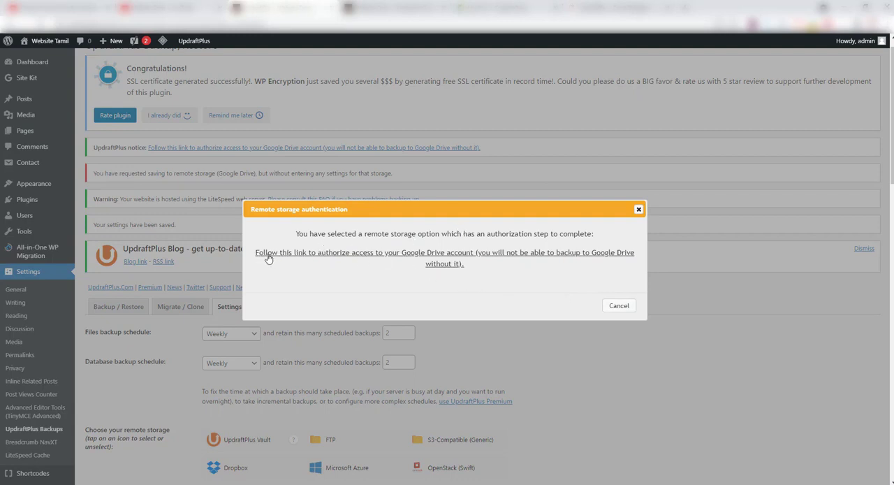
left_click(411, 255)
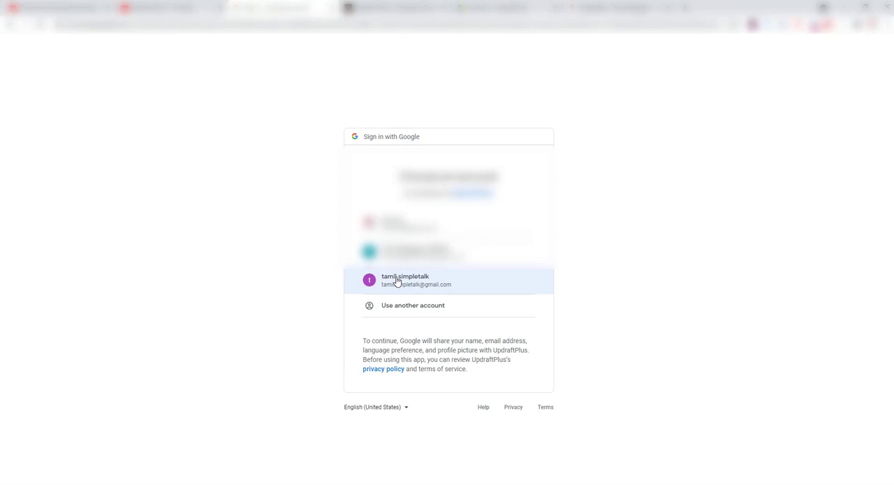
left_click(424, 279)
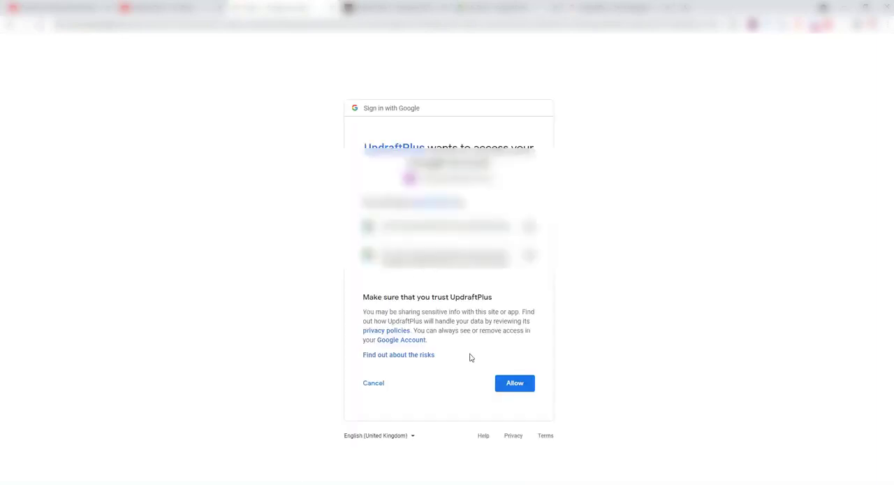
left_click(510, 389)
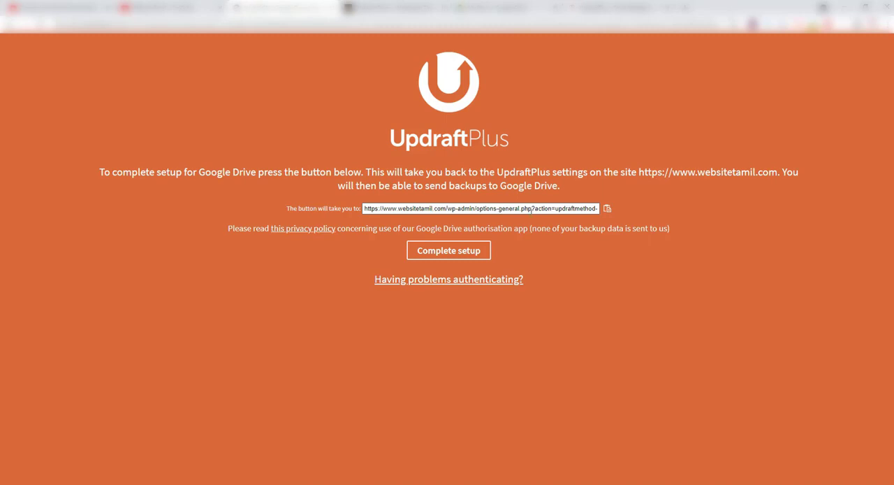
left_click(451, 256)
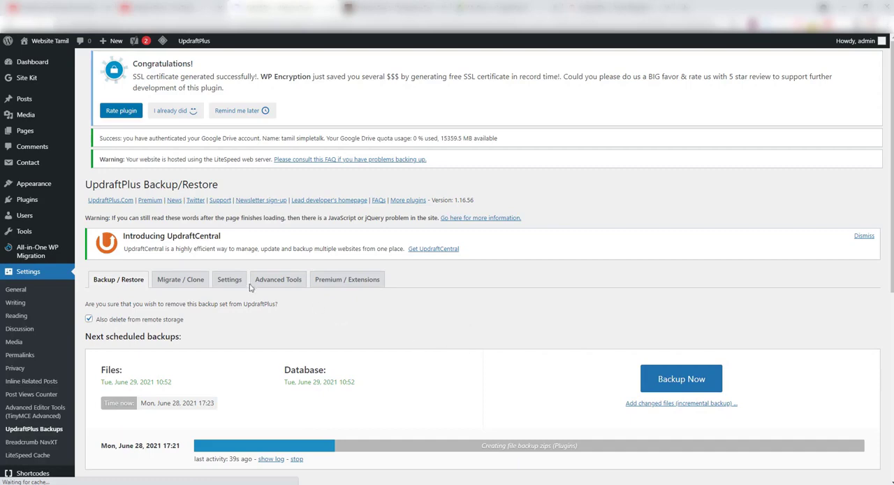
Review the Google Drive authentication details in the UpdraftPlus settings and save the settings again
left_click(232, 283)
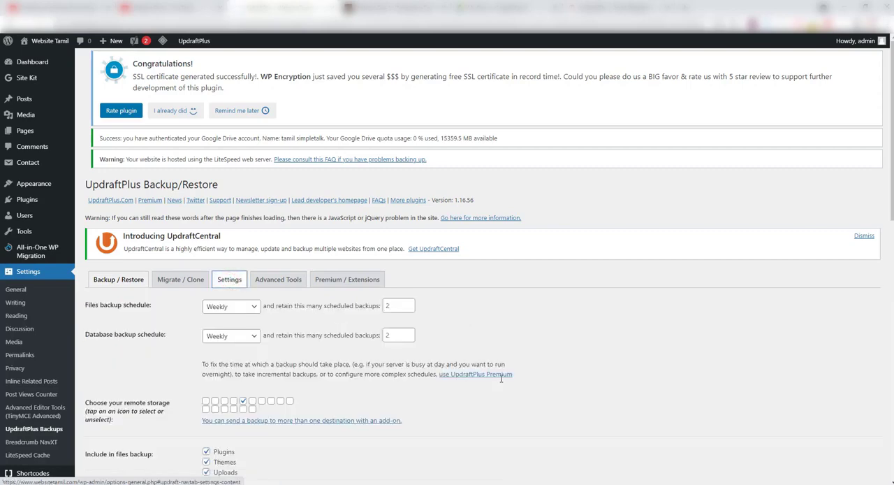
scroll(578, 402, "down", 3)
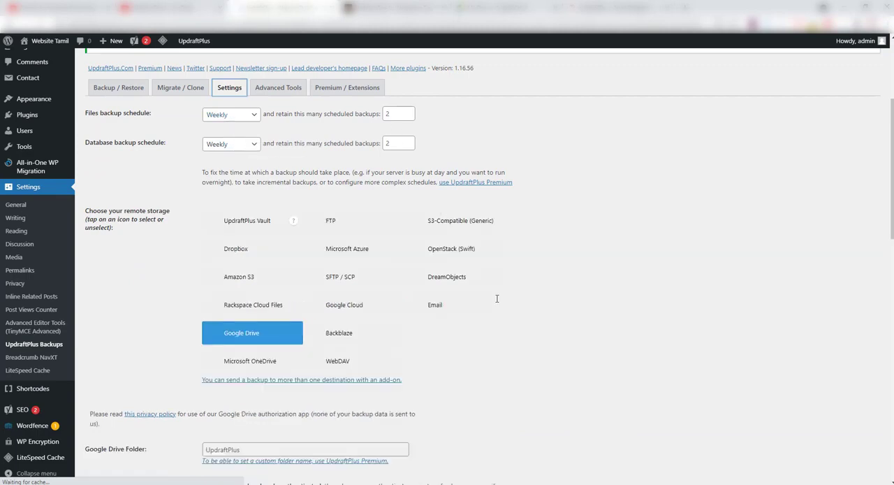
scroll(487, 336, "down", 1)
scroll(487, 336, "down", 3)
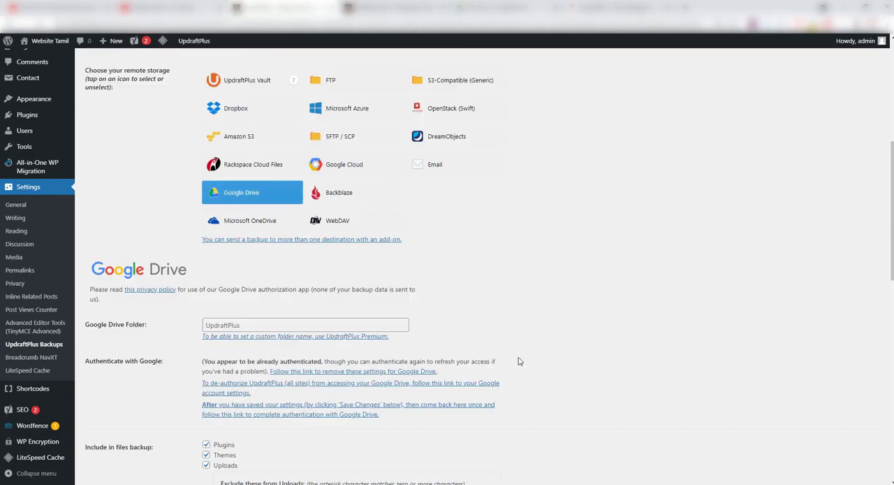
scroll(520, 361, "down", 1)
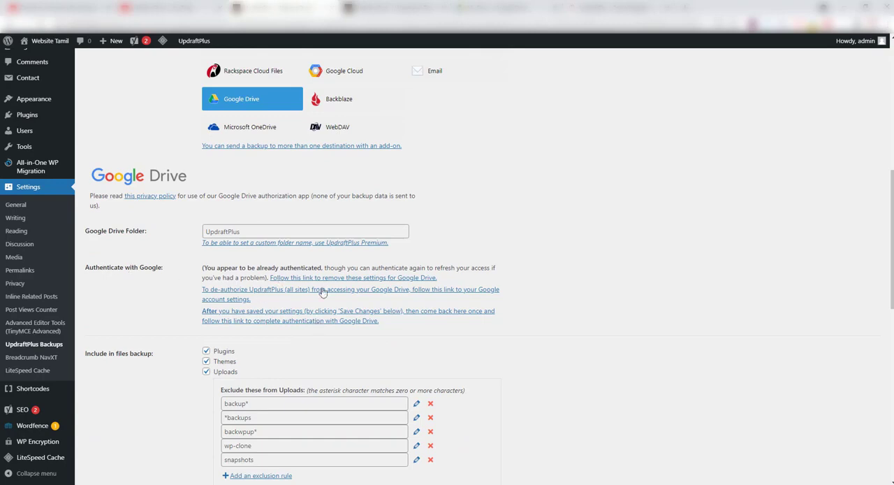
scroll(548, 379, "down", 8)
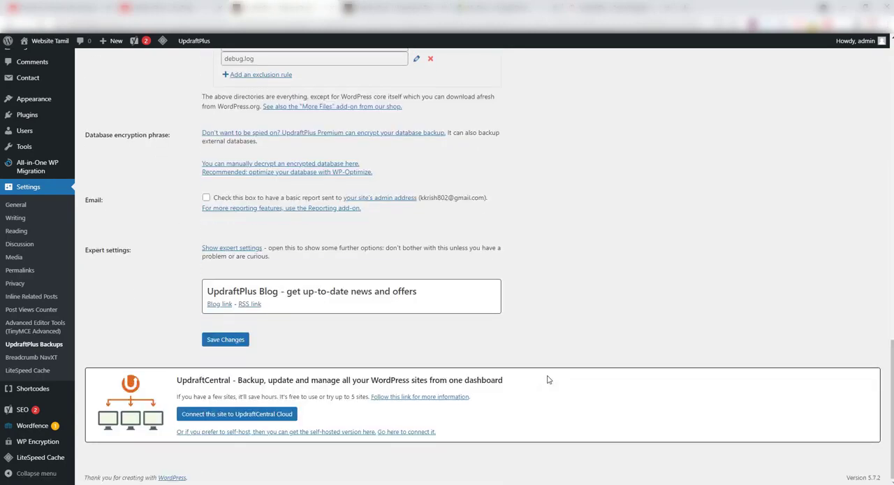
left_click(214, 341)
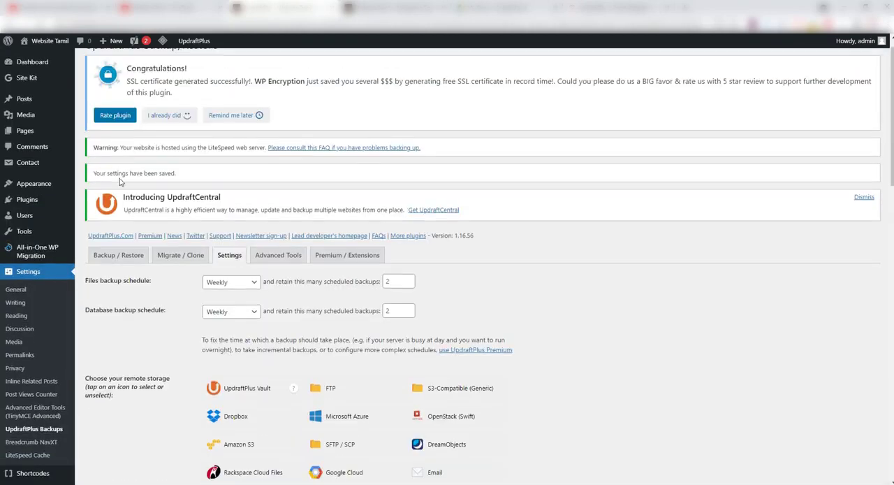
Return to the backup and restore overview and check the running backup's progress and next scheduled backups
left_click(119, 260)
scroll(499, 364, "down", 2)
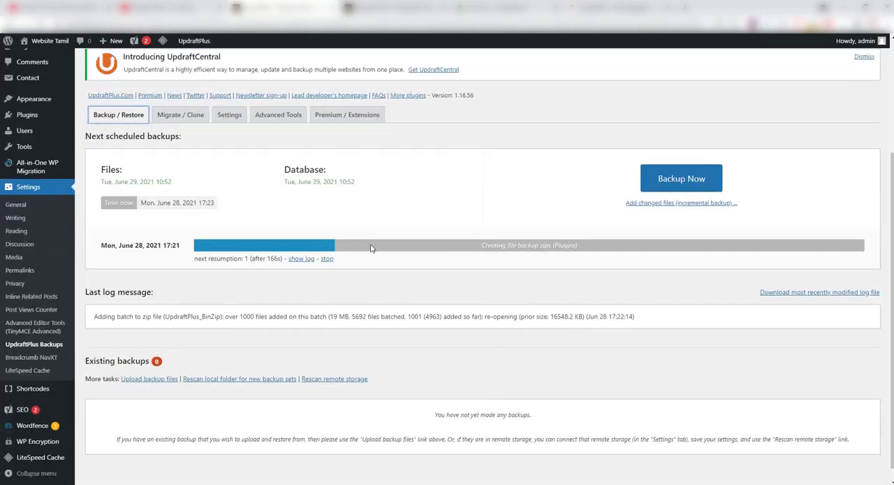
Examine the existing backups on the Tamil Bloggers site's UpdraftPlus page and compare them with the running backup on the Website Tamil site
scroll(350, 260, "up", 2)
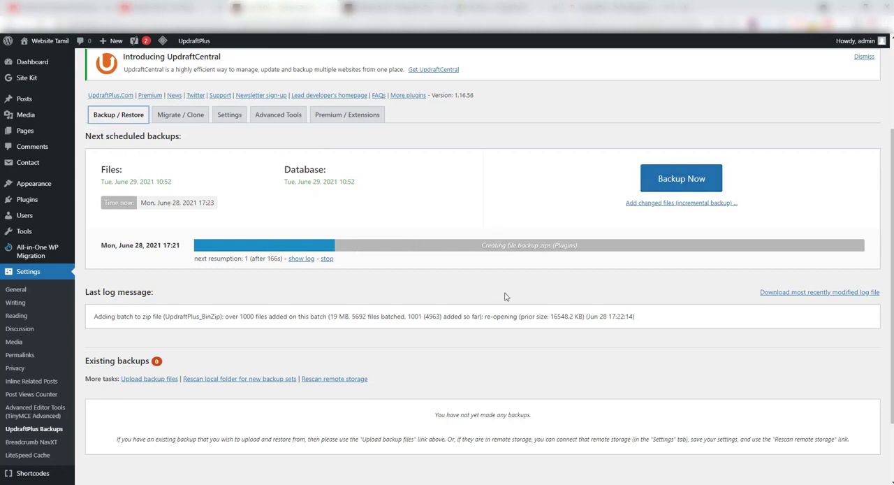
scroll(505, 295, "down", 2)
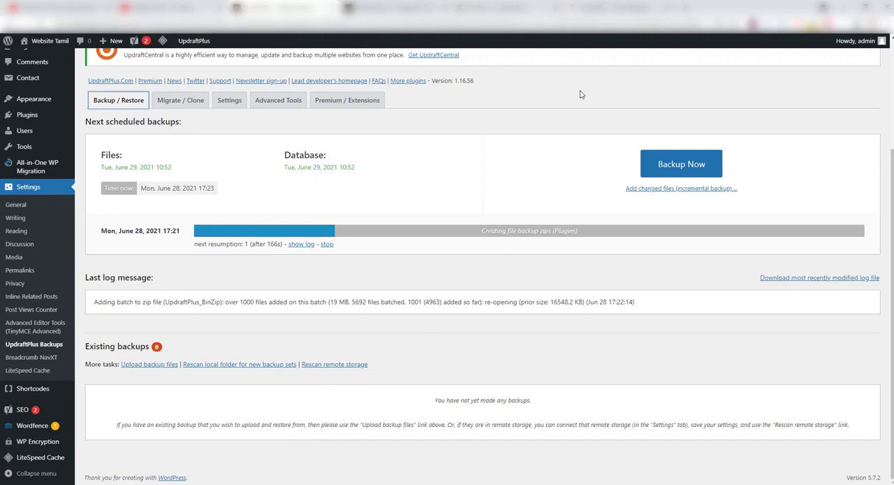
left_click(599, 9)
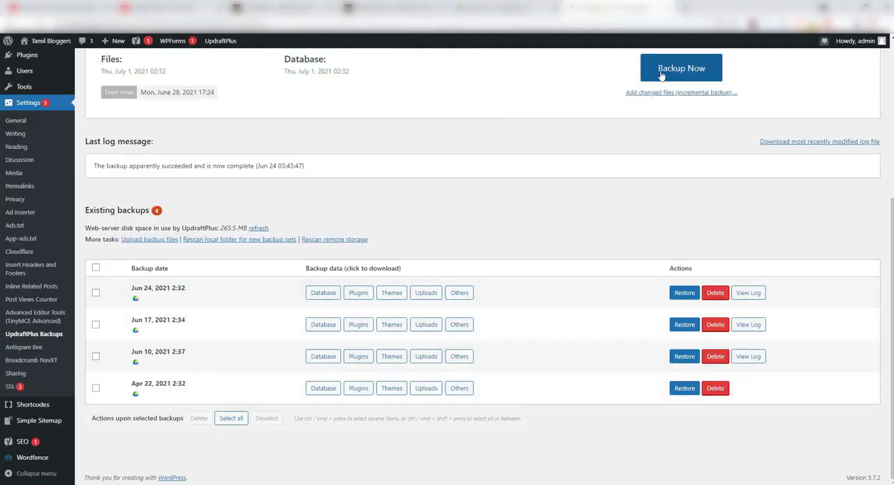
left_click(284, 10)
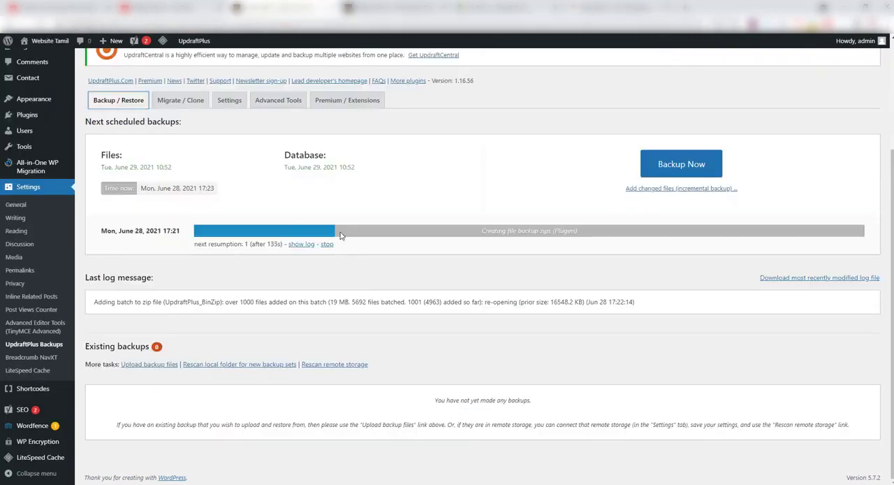
left_click(605, 7)
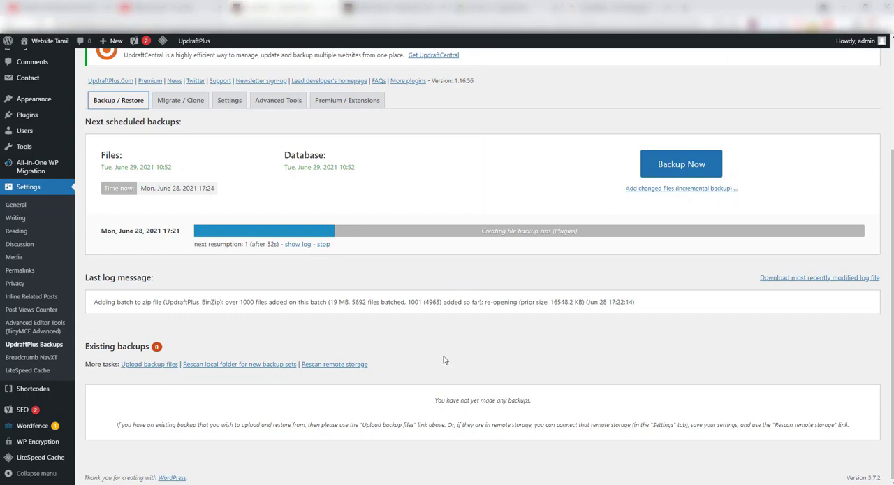
left_click(511, 452)
Switch to Google Drive to examine the backup files in the UpdraftPlus folder, and return to the Website Tamil backup progress
left_click(503, 8)
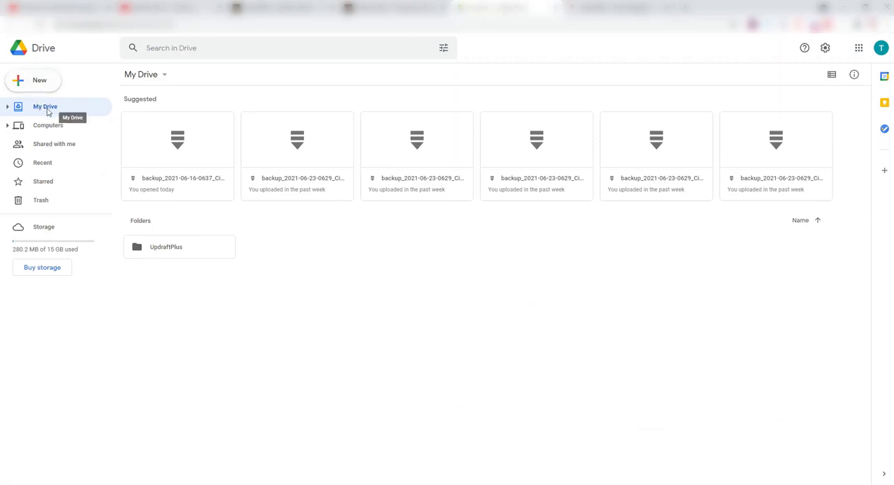
left_click(167, 249)
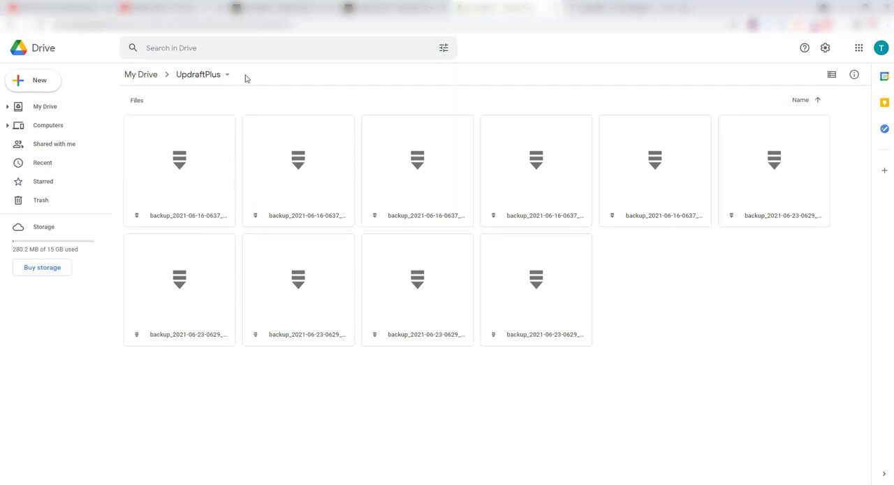
left_click(264, 7)
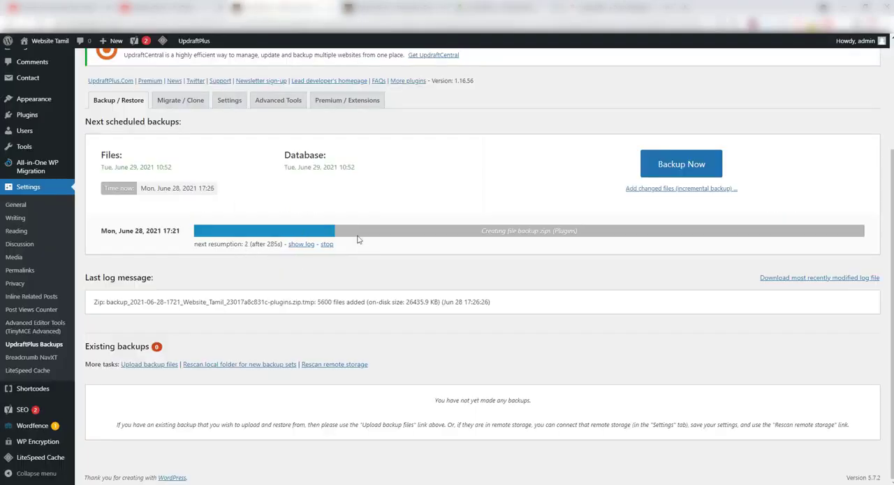